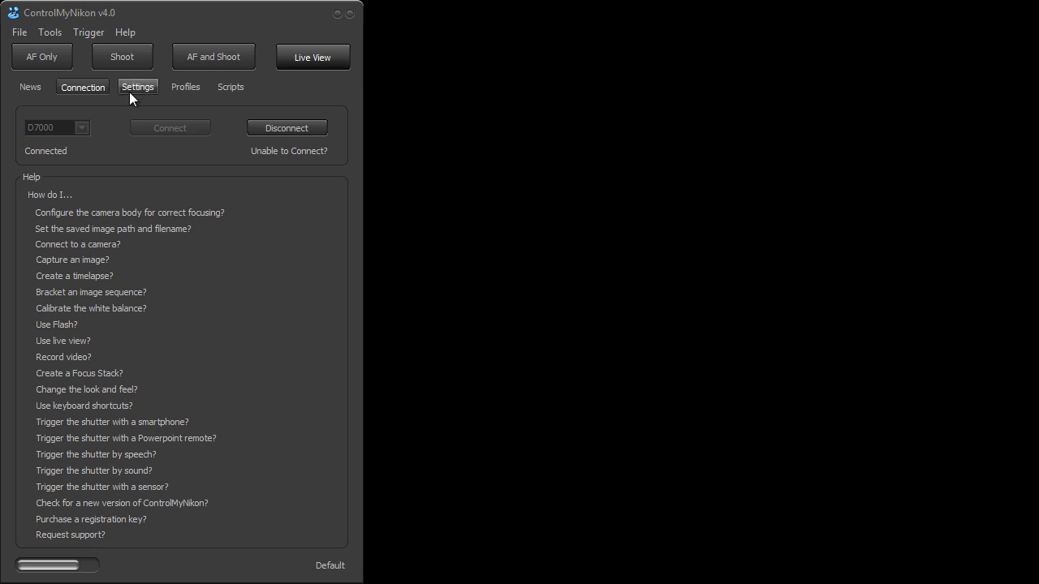
- Start the live feed and switch white balance in camera settings to Incandescent
{"action": "left_click", "coordinate": [321, 57]}
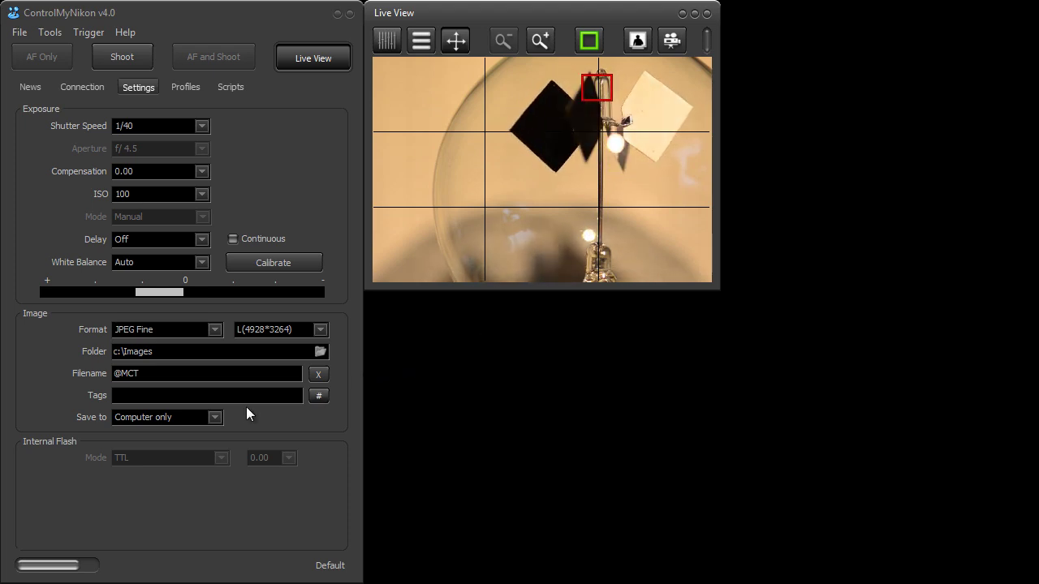
{"action": "left_click", "coordinate": [284, 221]}
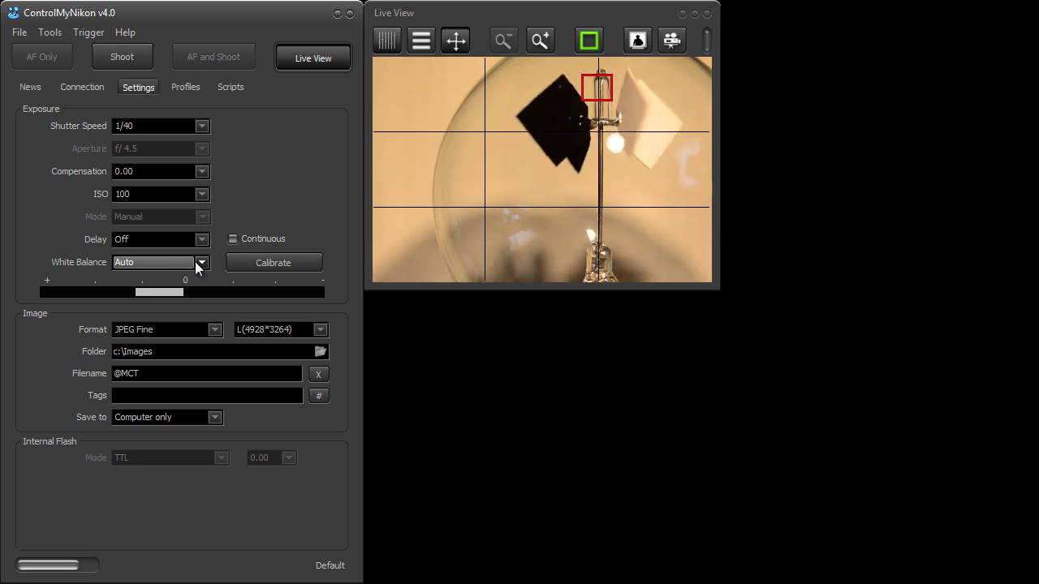
{"action": "left_click", "coordinate": [195, 261]}
{"action": "left_click", "coordinate": [192, 289]}
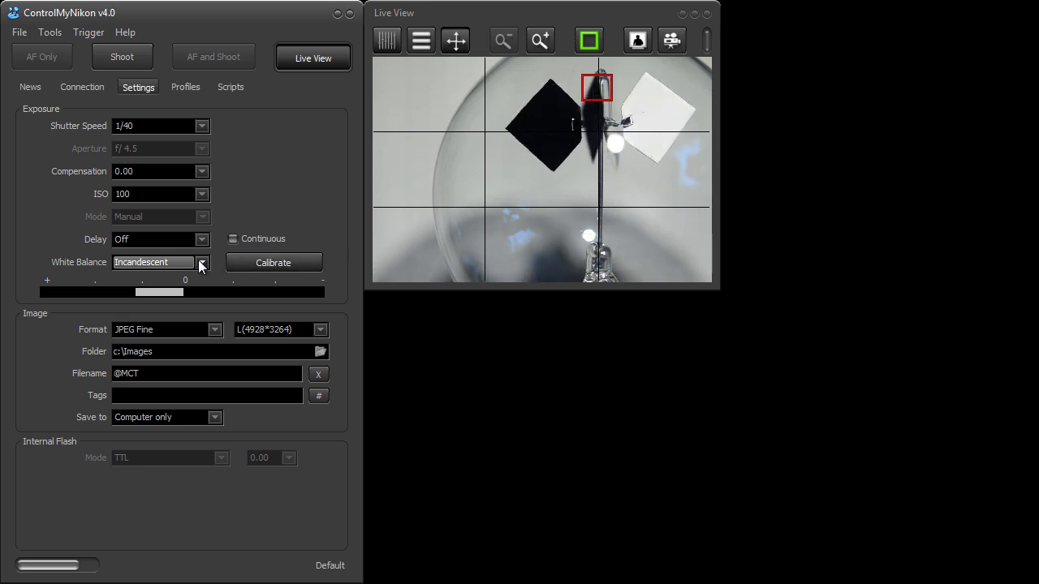
- Try Fluorescent and Sunny white balance on the live feed, then return to Auto
{"action": "left_click", "coordinate": [193, 261]}
{"action": "left_click", "coordinate": [168, 303]}
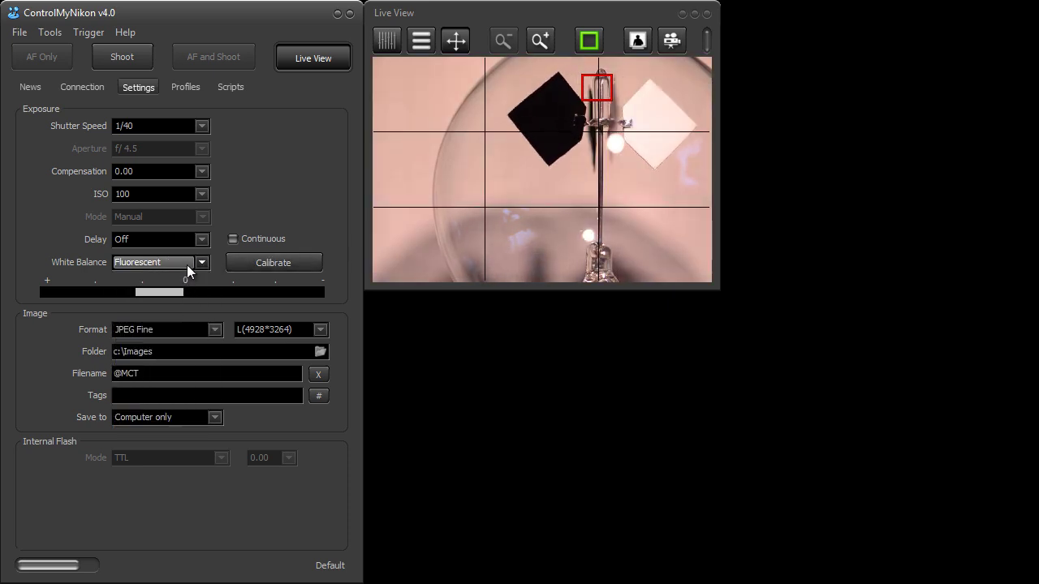
{"action": "left_click", "coordinate": [186, 265]}
{"action": "left_click", "coordinate": [168, 312]}
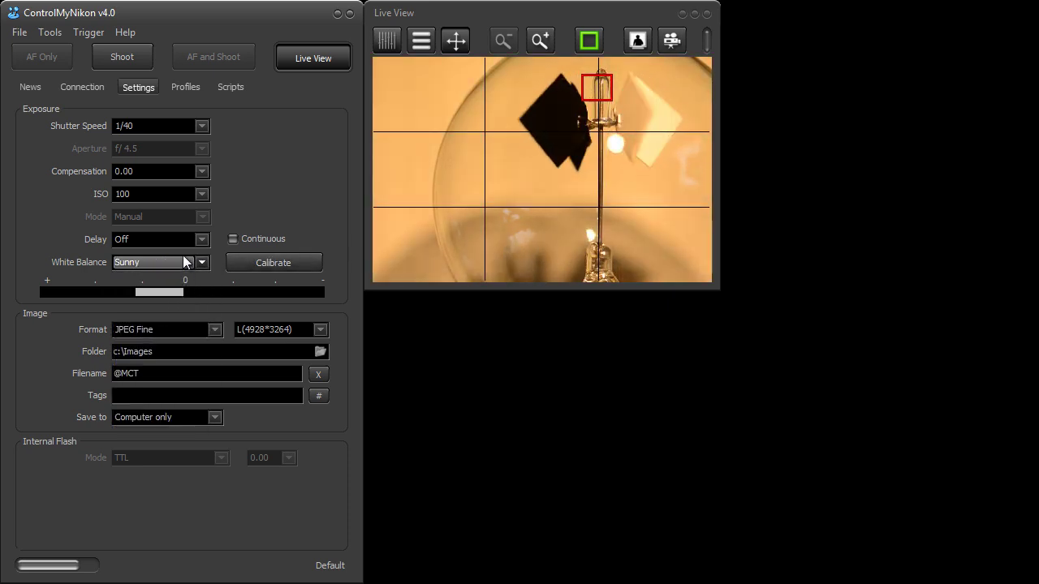
{"action": "left_click", "coordinate": [183, 262]}
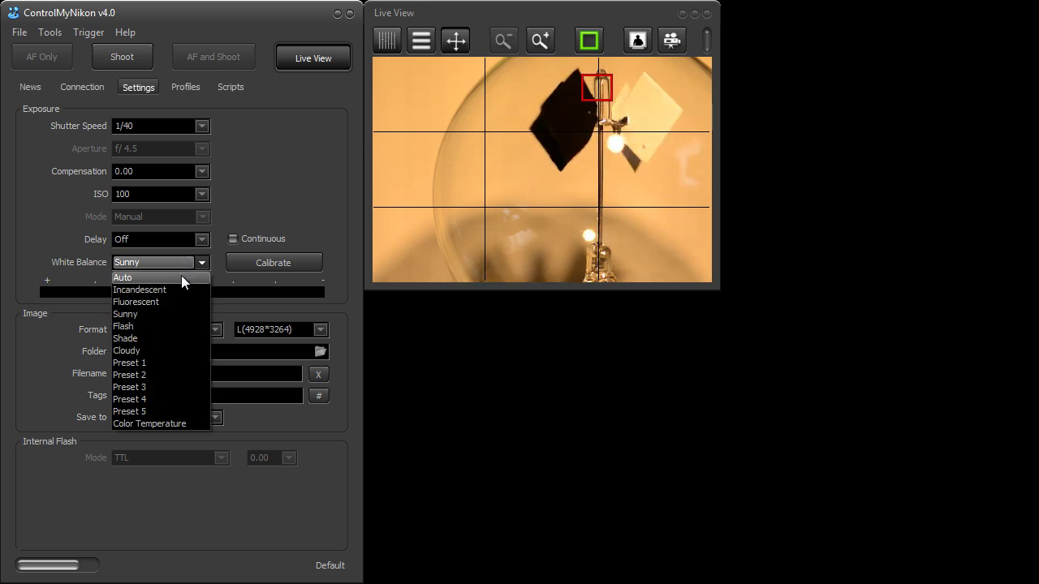
{"action": "left_click", "coordinate": [181, 277]}
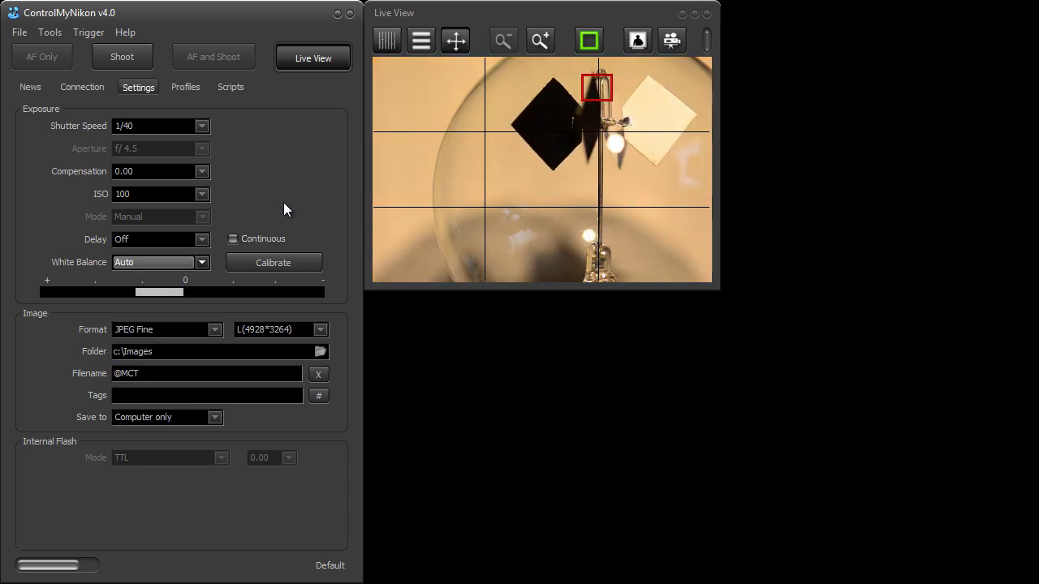
- Switch white balance briefly to Incandescent again, then set it back to Auto
{"action": "left_click", "coordinate": [151, 262]}
{"action": "left_click", "coordinate": [143, 291]}
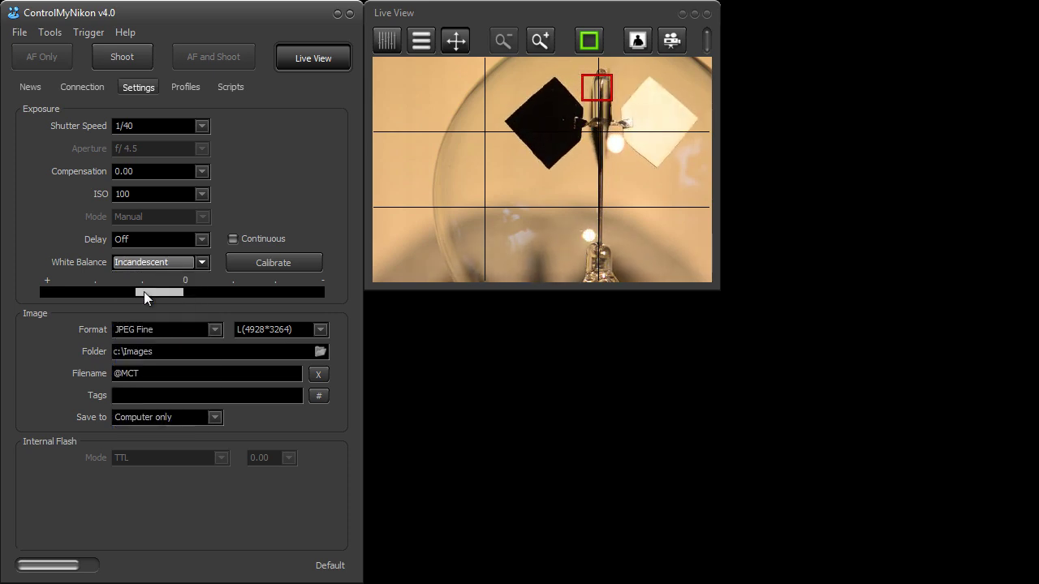
{"action": "left_click", "coordinate": [169, 260]}
{"action": "left_click", "coordinate": [166, 278]}
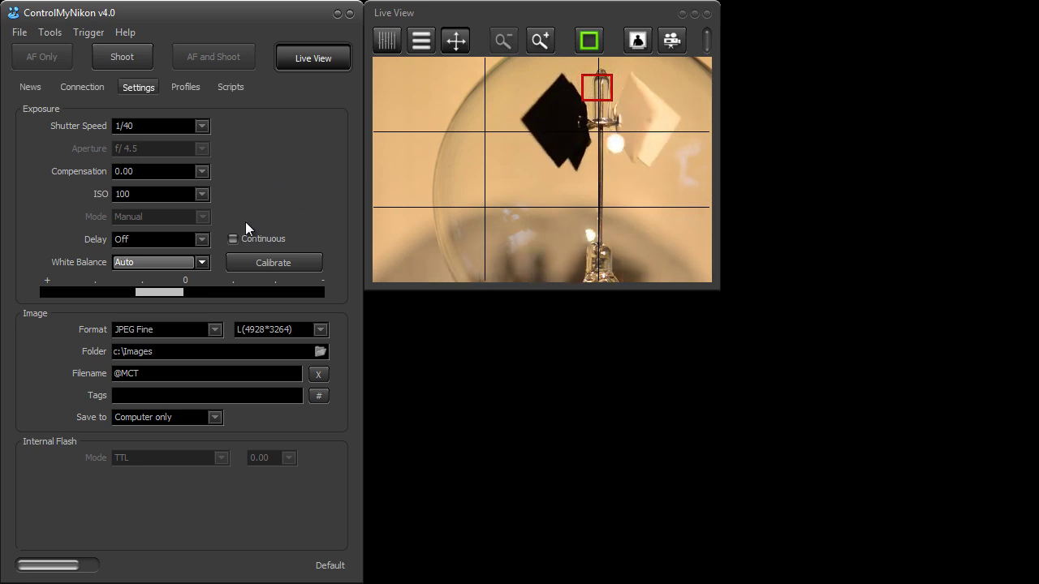
- Open the Calibrate White Balance dialog and keep Preset 1 as the calibration target
{"action": "left_click", "coordinate": [274, 267]}
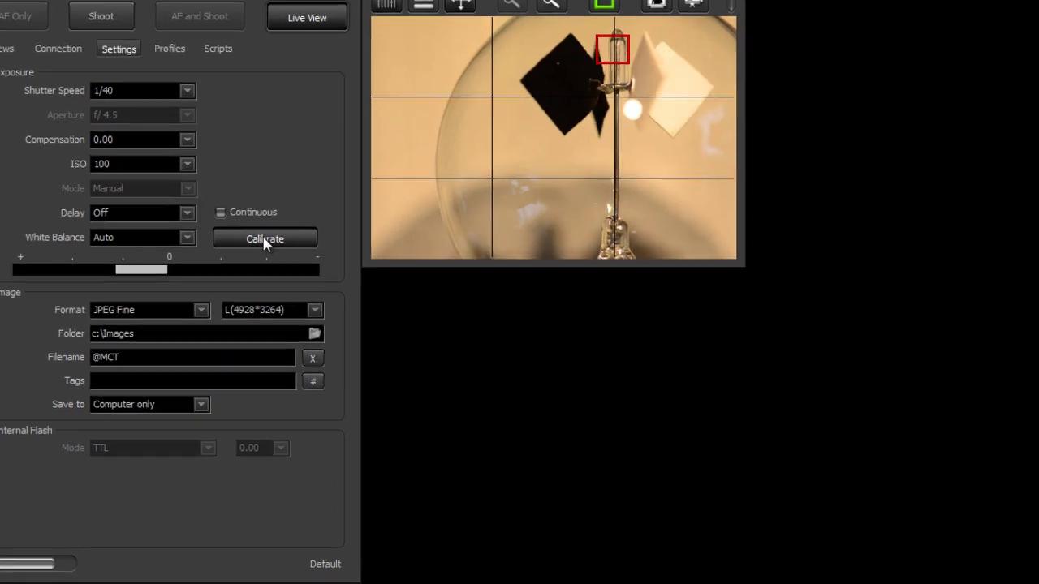
{"action": "left_click", "coordinate": [264, 240]}
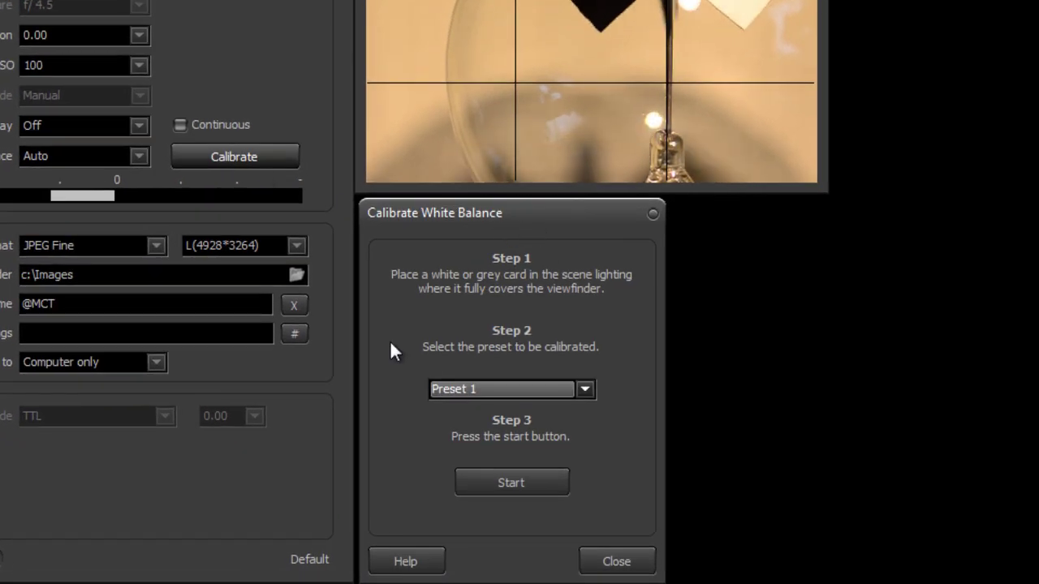
{"action": "left_click", "coordinate": [524, 389]}
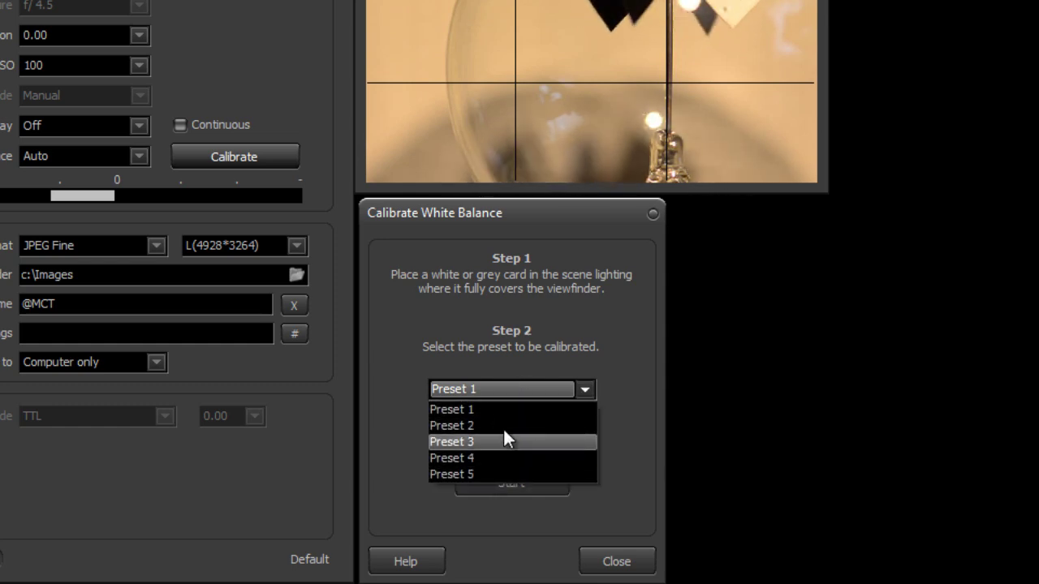
{"action": "left_click", "coordinate": [526, 331]}
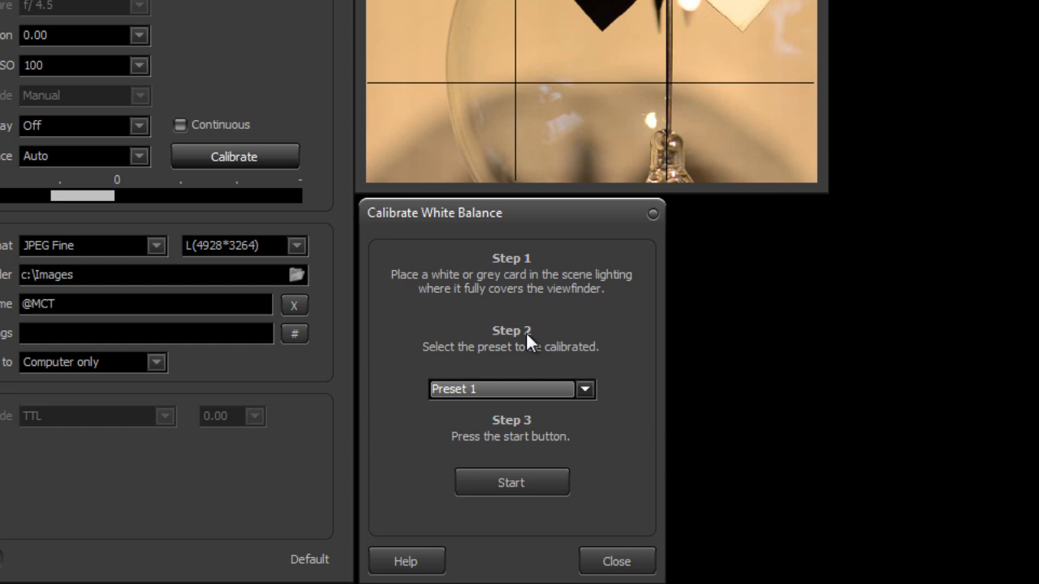
{"action": "left_click", "coordinate": [534, 393]}
{"action": "left_click", "coordinate": [527, 405]}
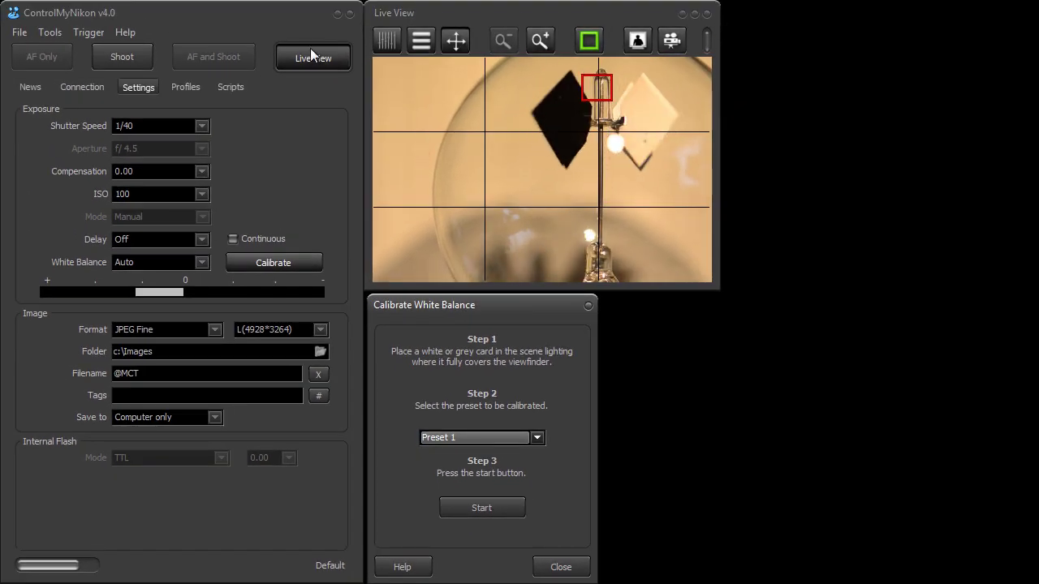
- Turn Live View off and back on so the card fills the frame
{"action": "left_click", "coordinate": [321, 62]}
{"action": "left_click", "coordinate": [317, 63]}
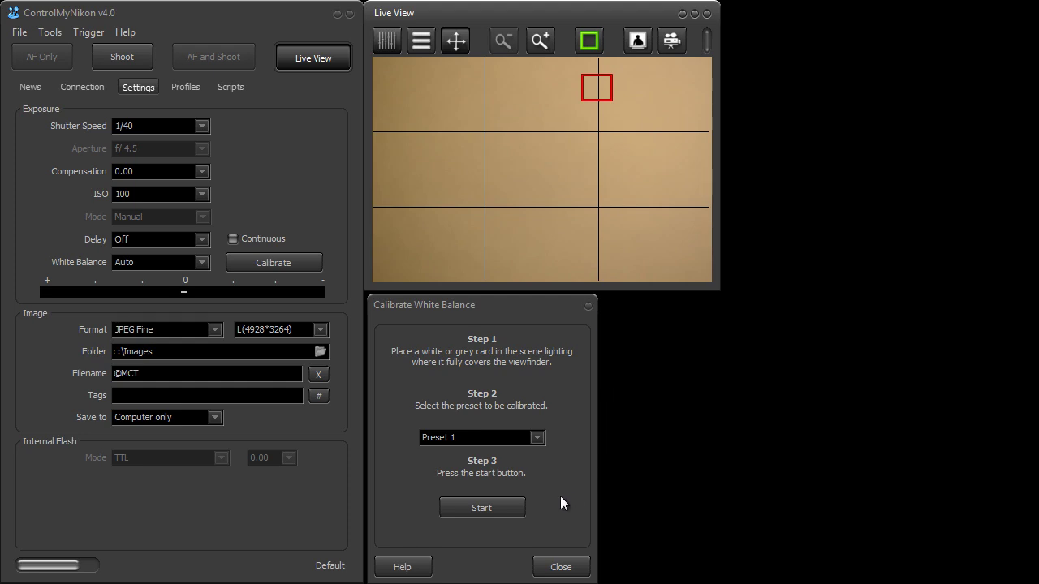
- Start Preset 1 calibration from the grey card and wait for Success
{"action": "left_click", "coordinate": [495, 508]}
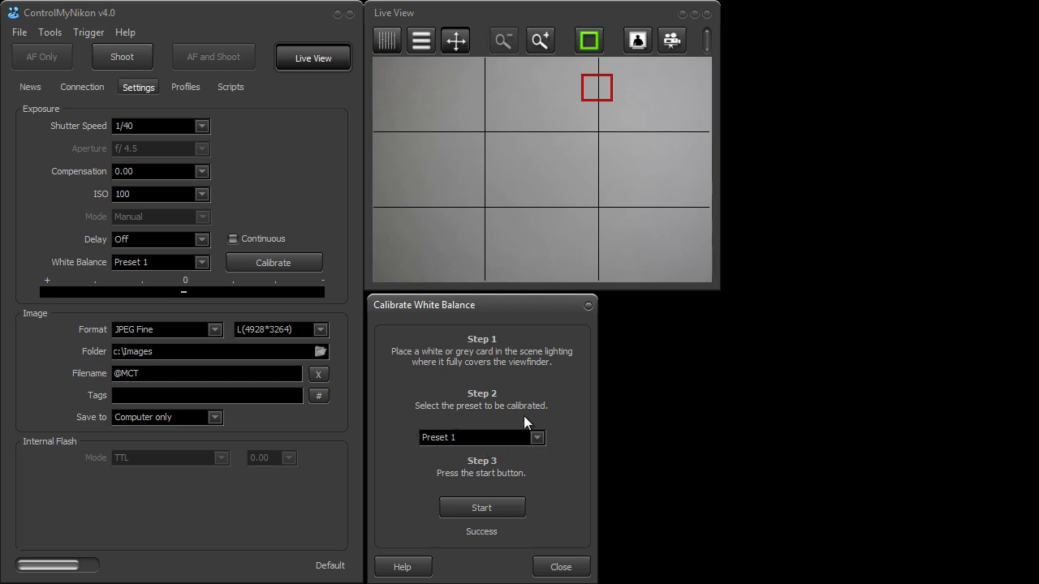
{"action": "left_click", "coordinate": [168, 263]}
{"action": "left_click", "coordinate": [170, 276]}
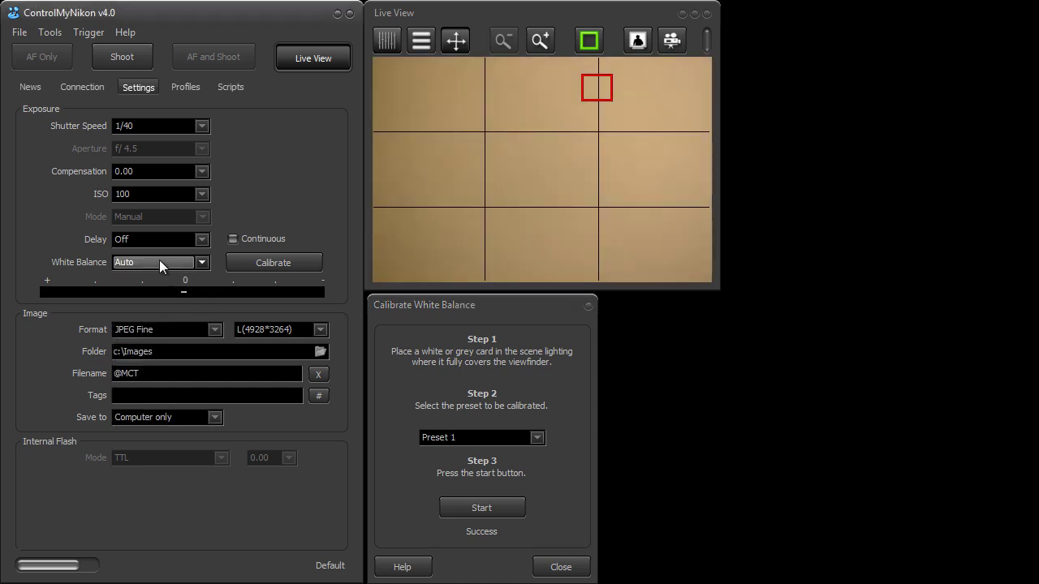
{"action": "left_click", "coordinate": [159, 260]}
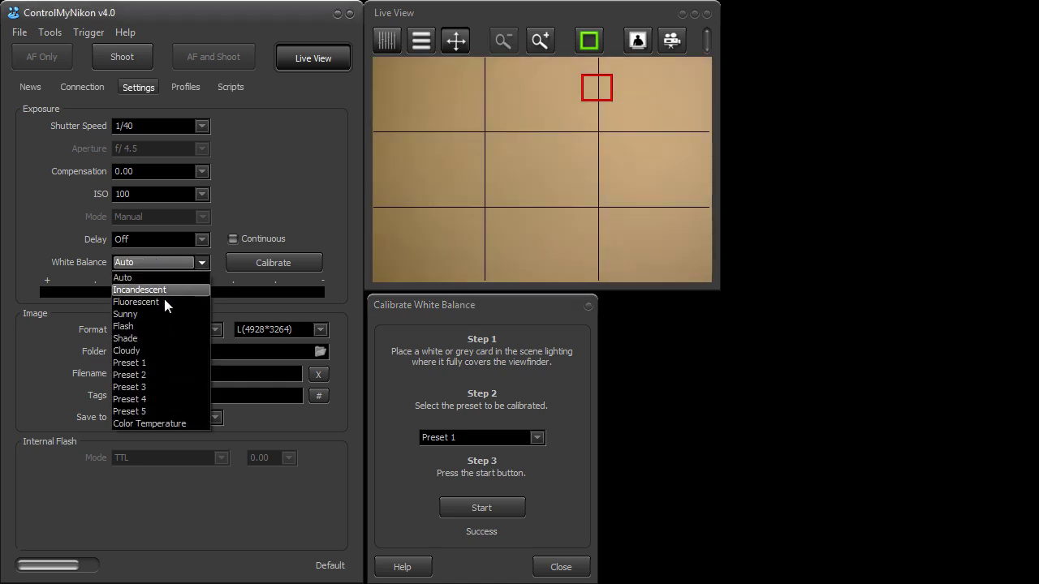
{"action": "left_click", "coordinate": [170, 362]}
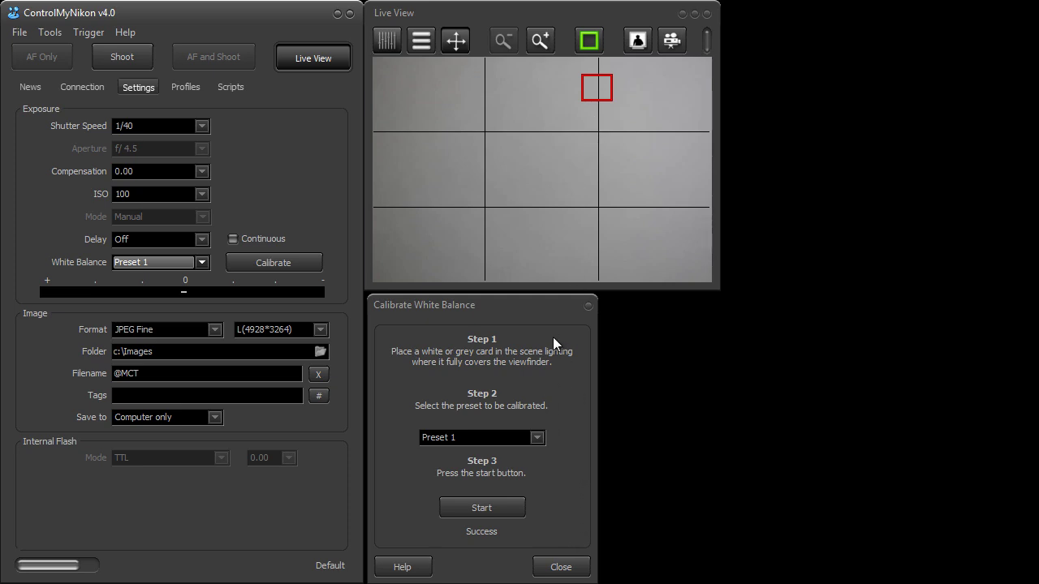
- Run Preset 1 calibration again against the card now in view until Success
{"action": "left_click", "coordinate": [501, 508]}
{"action": "left_click", "coordinate": [523, 504]}
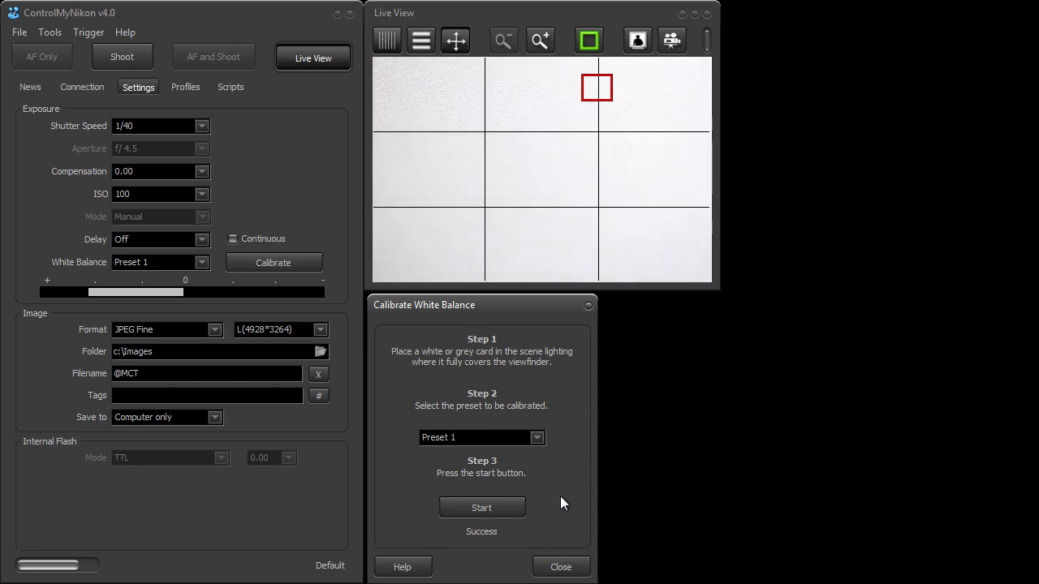
- Start Preset 1 calibration from the white card filling the live feed
{"action": "left_click", "coordinate": [503, 507]}
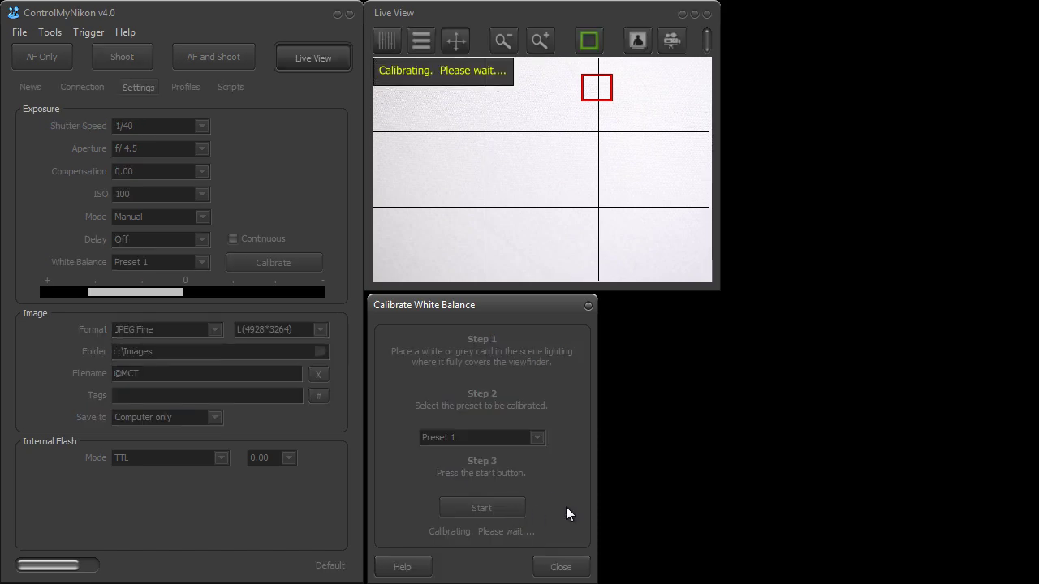